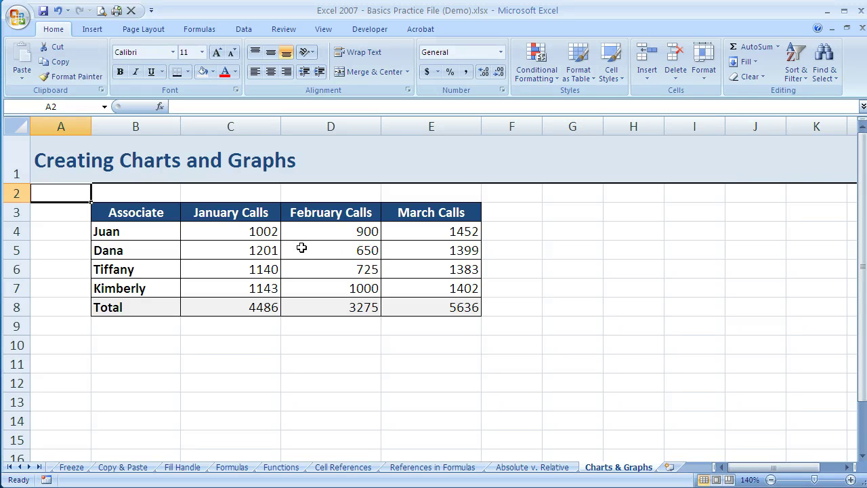
# Insert a 2-D clustered column chart of the January, February and March calls.
pyautogui.click(262, 249)
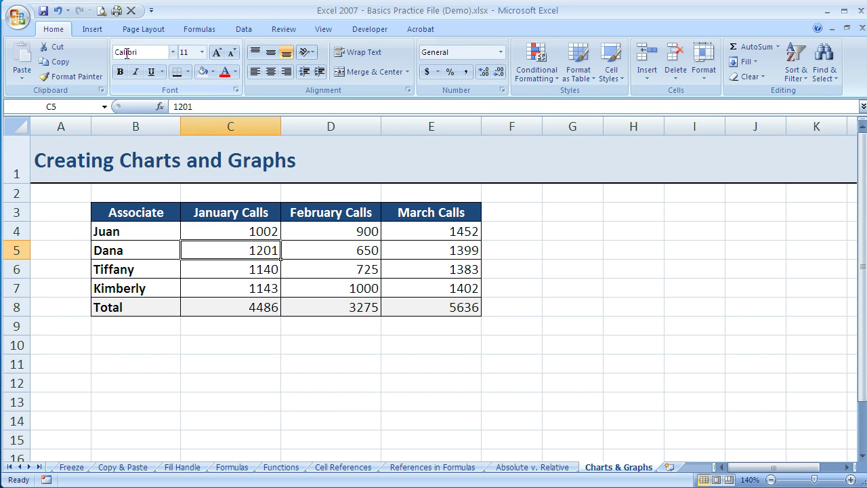
pyautogui.click(93, 31)
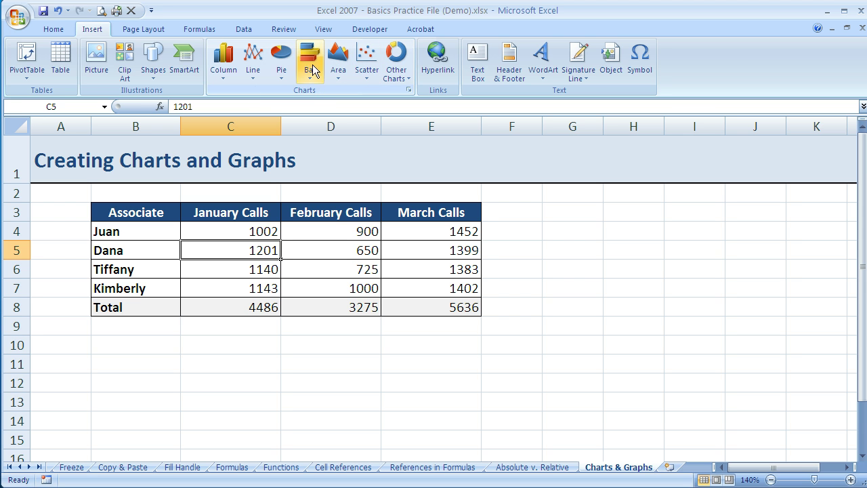
pyautogui.click(232, 74)
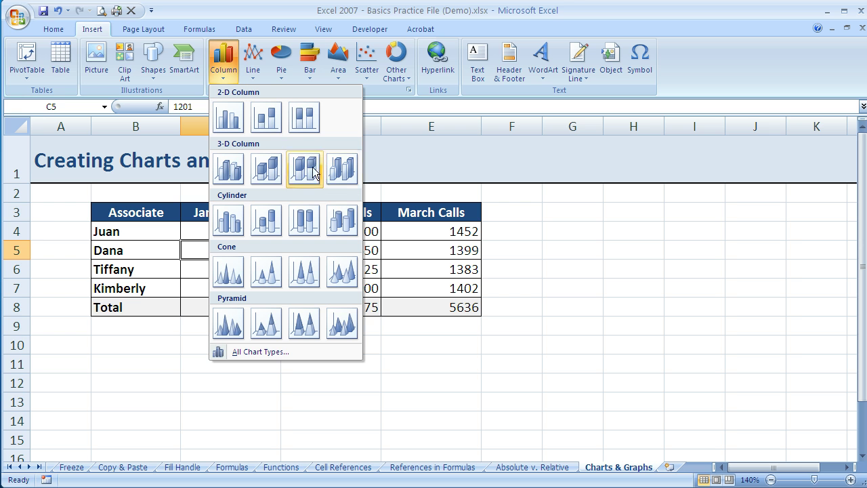
pyautogui.click(234, 127)
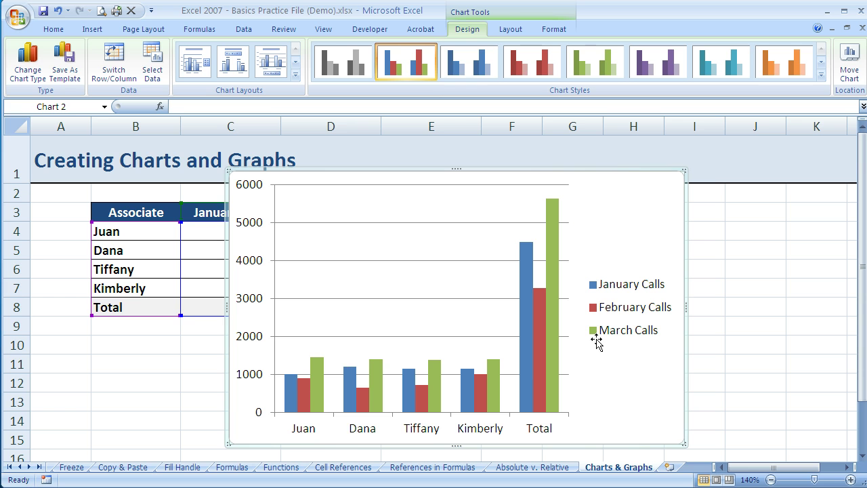
# Drag the chart to the right of the calls table so the data stays visible.
pyautogui.moveTo(616, 175); pyautogui.dragTo(763, 156)
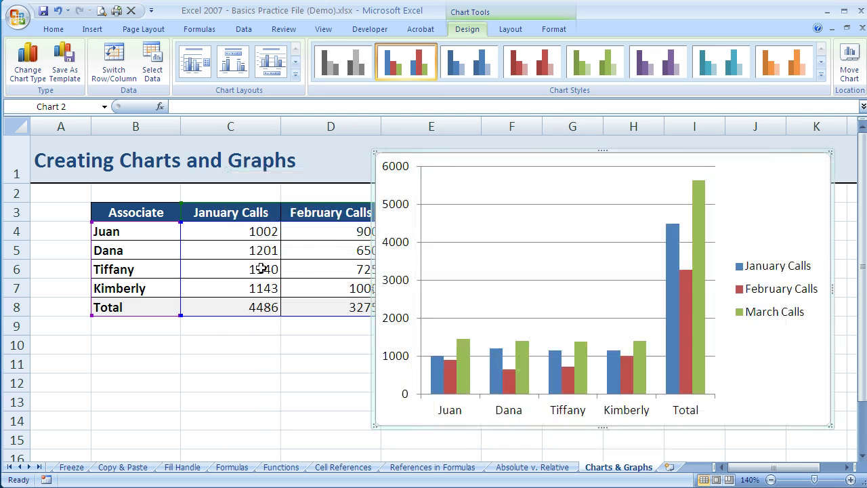
pyautogui.moveTo(165, 223); pyautogui.dragTo(169, 210)
pyautogui.moveTo(280, 219); pyautogui.dragTo(279, 222)
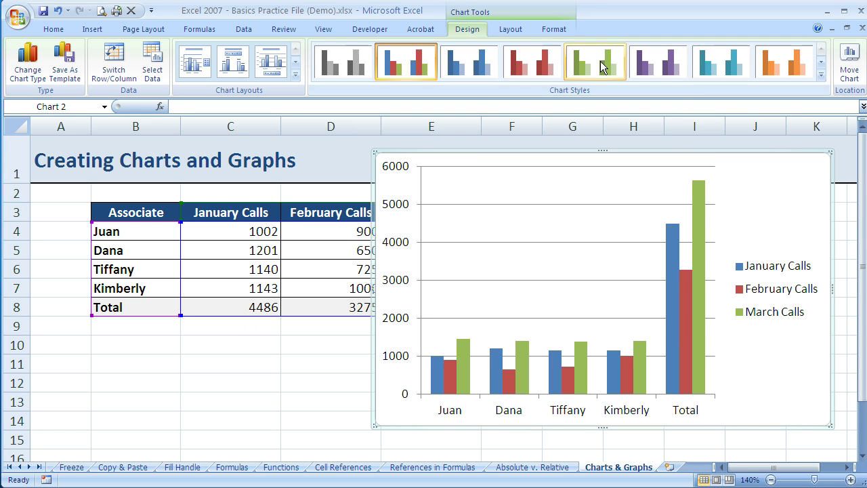
# Apply chart style 29 so the monthly call columns turn bevelled green.
pyautogui.click(821, 76)
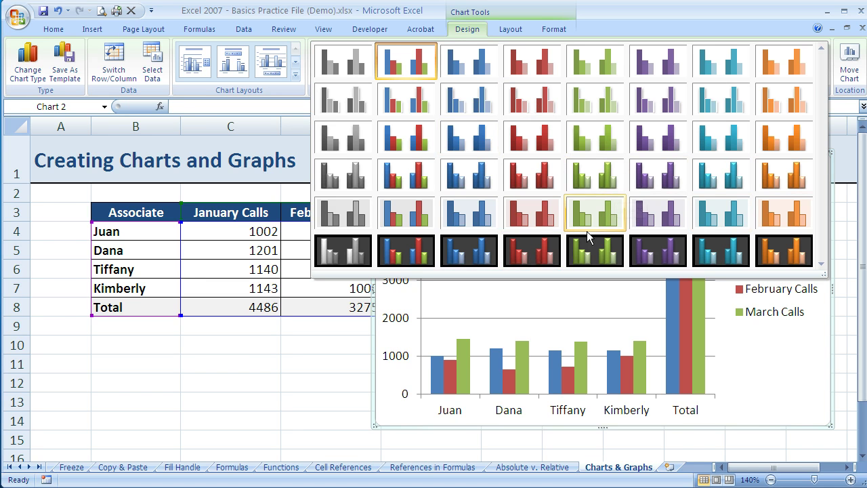
pyautogui.click(589, 185)
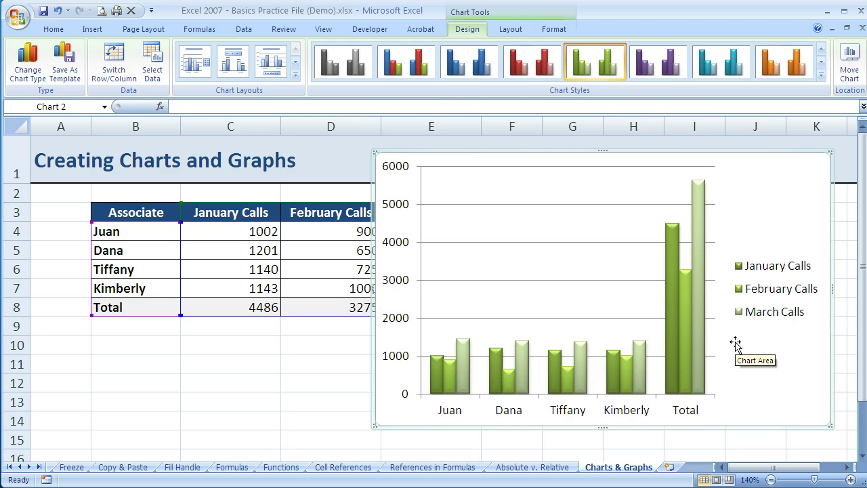
pyautogui.click(451, 410)
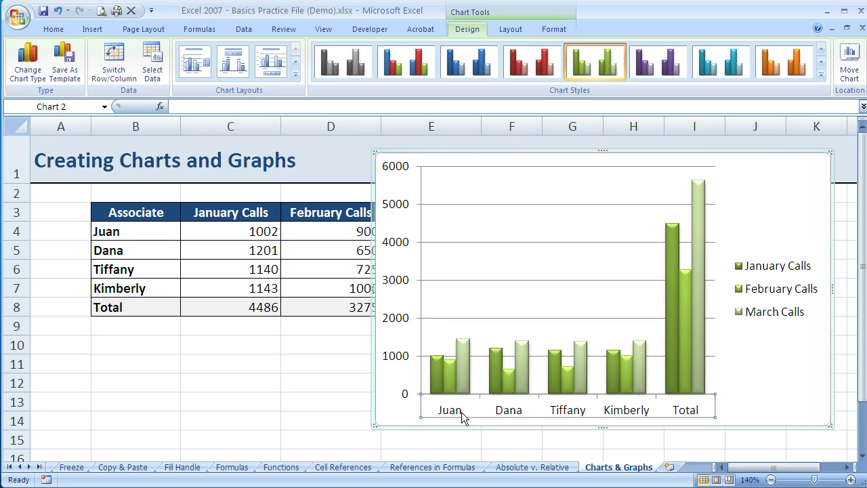
# Make the associate and Total labels on the horizontal axis bold red text.
pyautogui.click(412, 321)
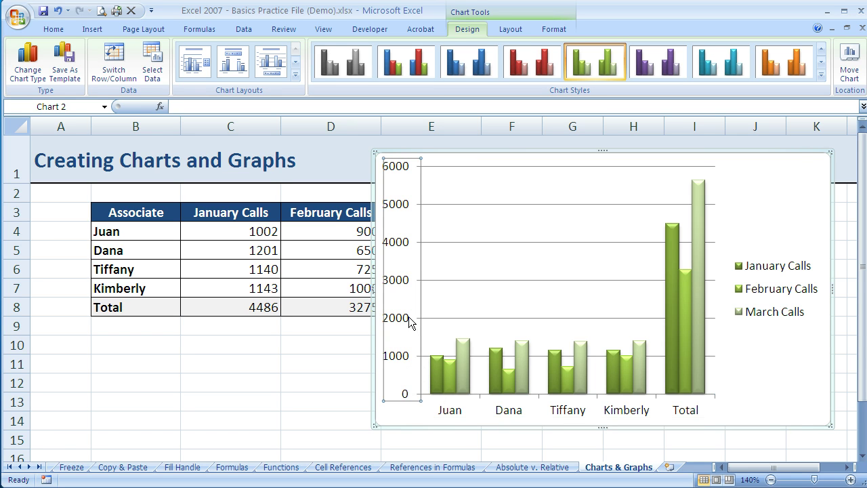
pyautogui.click(745, 287)
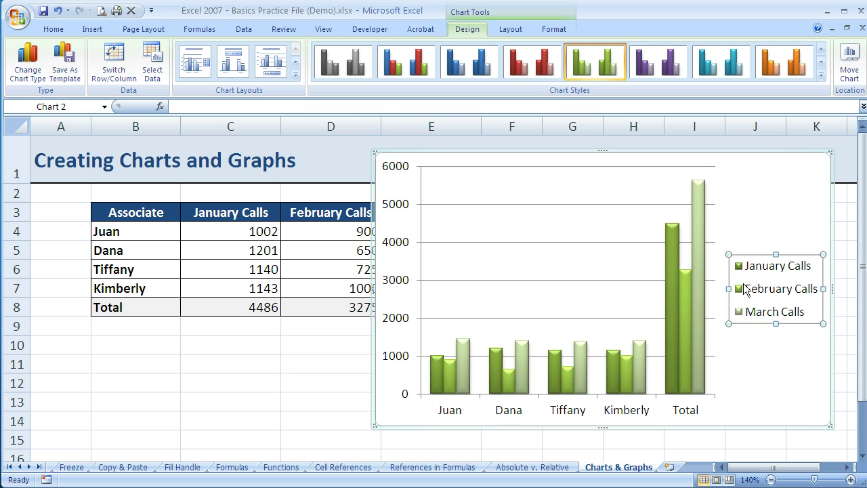
pyautogui.click(397, 322)
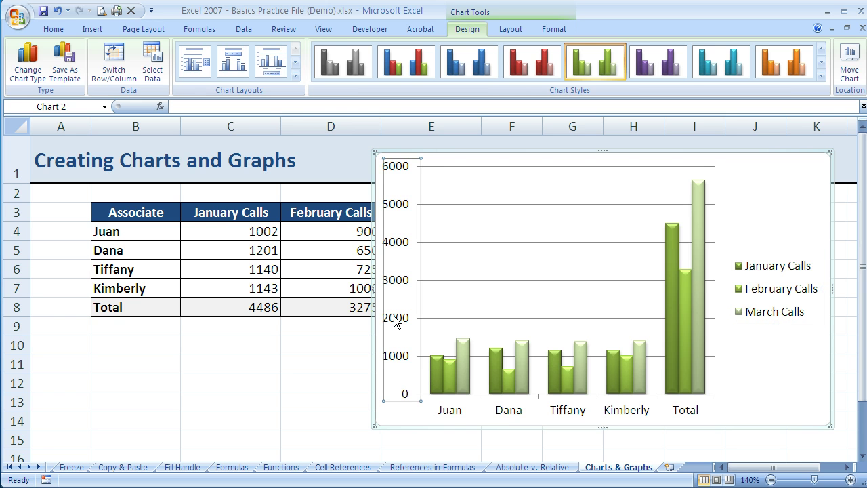
pyautogui.click(462, 408)
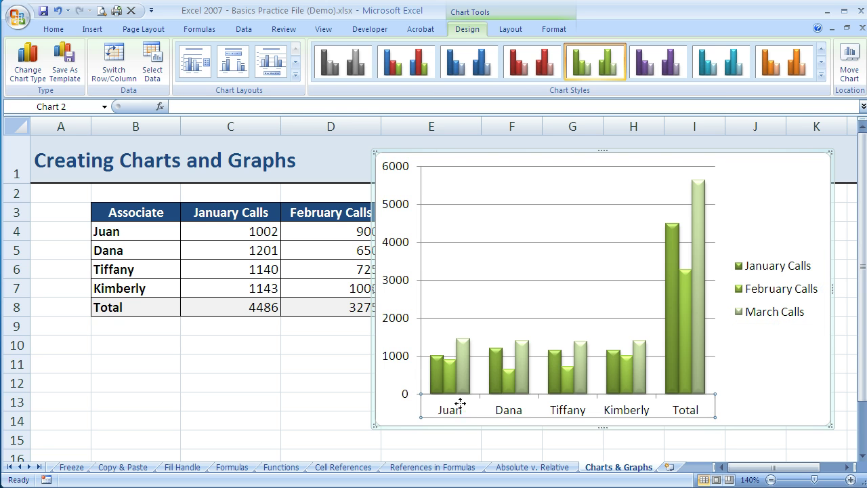
pyautogui.click(63, 30)
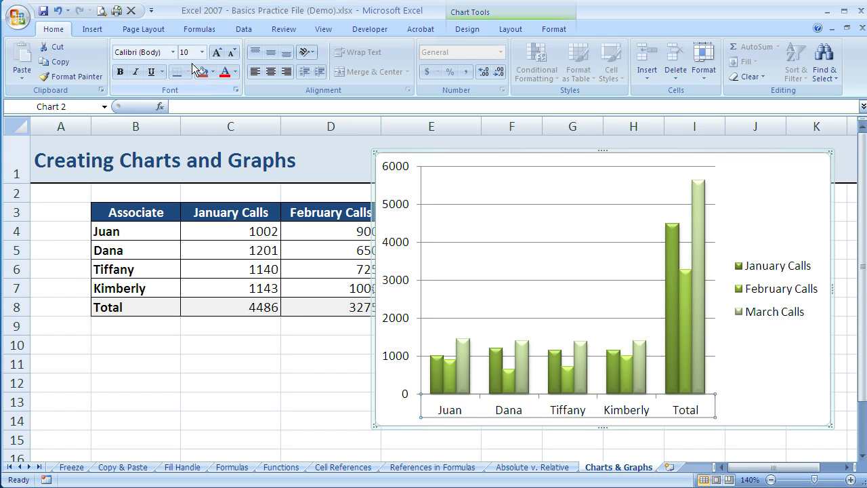
pyautogui.click(120, 73)
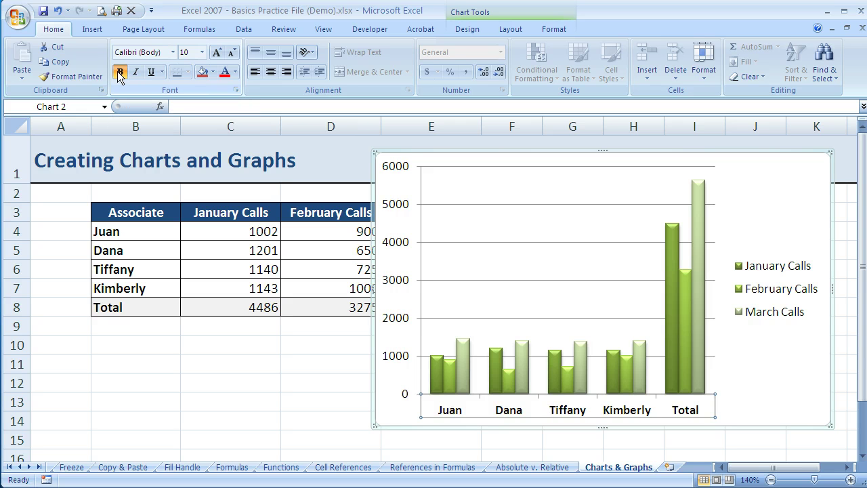
pyautogui.click(235, 72)
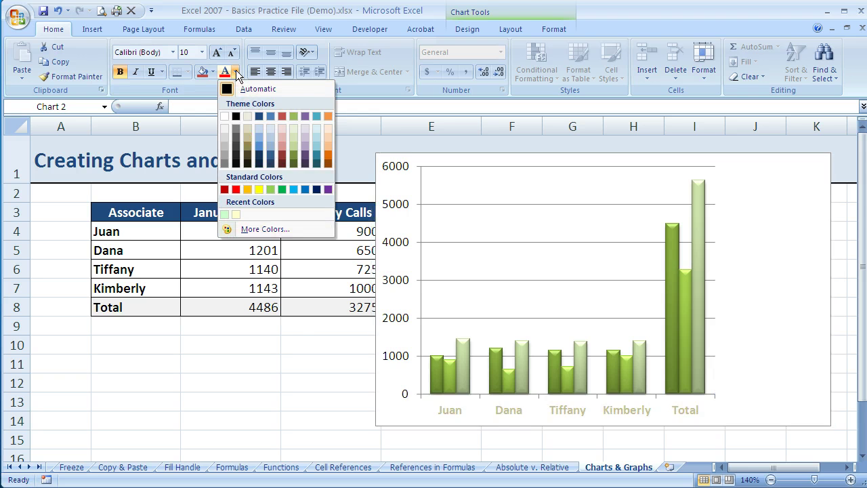
pyautogui.click(236, 190)
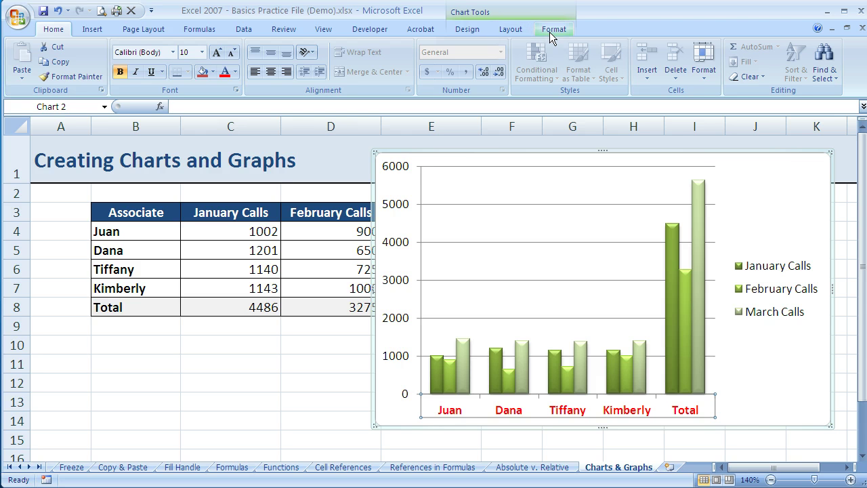
pyautogui.click(471, 29)
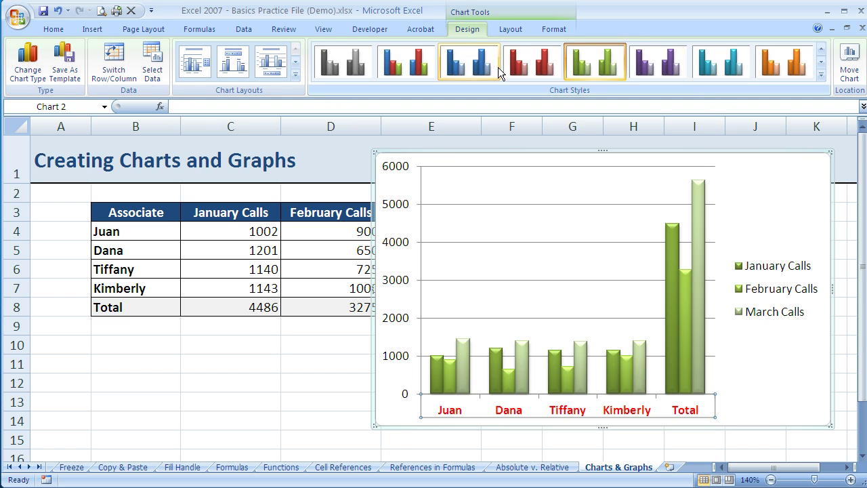
pyautogui.click(501, 32)
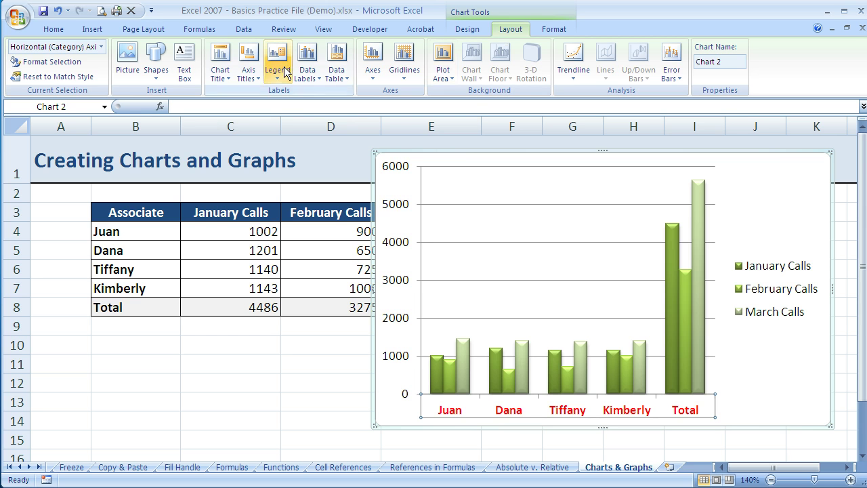
pyautogui.click(381, 81)
pyautogui.click(382, 81)
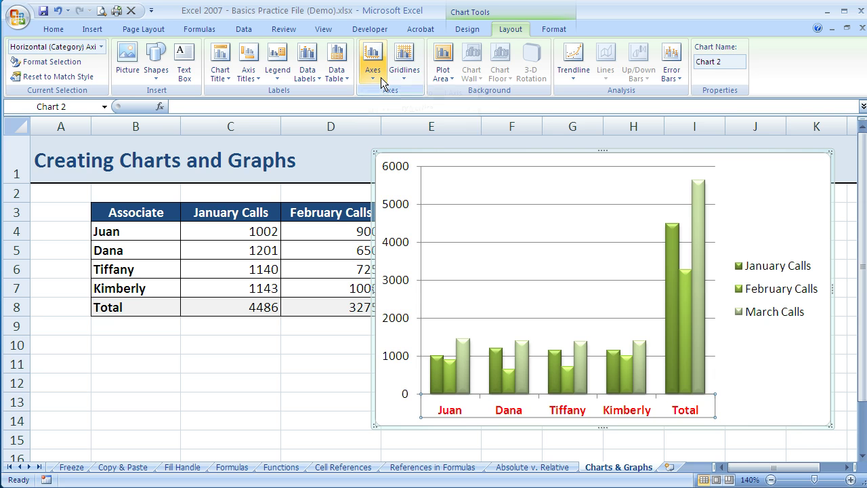
pyautogui.click(400, 75)
pyautogui.click(387, 82)
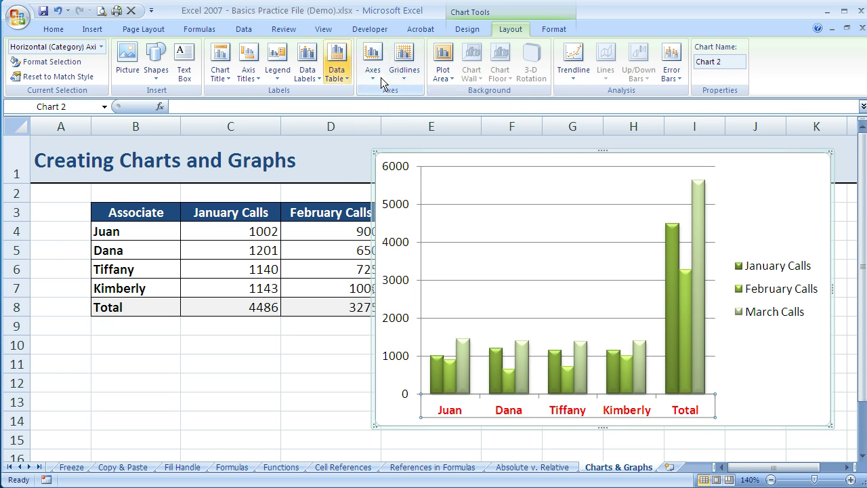
pyautogui.press('Return')
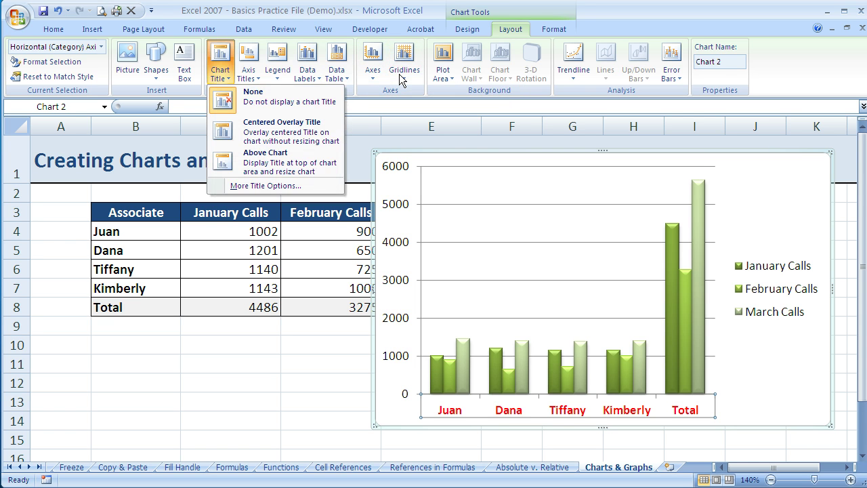
pyautogui.press('Right')
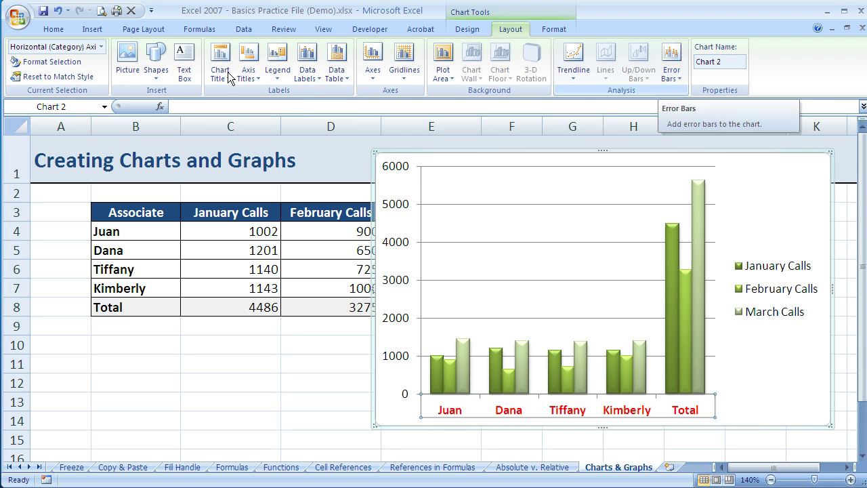
pyautogui.click(554, 29)
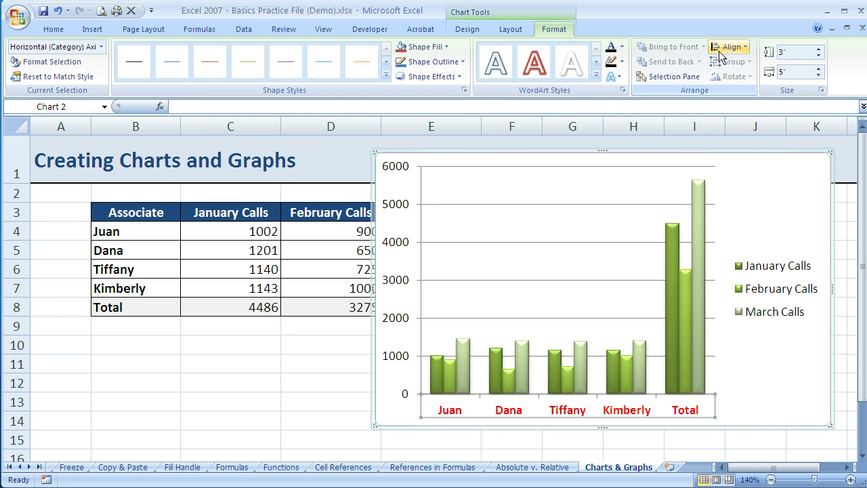
pyautogui.click(743, 48)
pyautogui.click(745, 50)
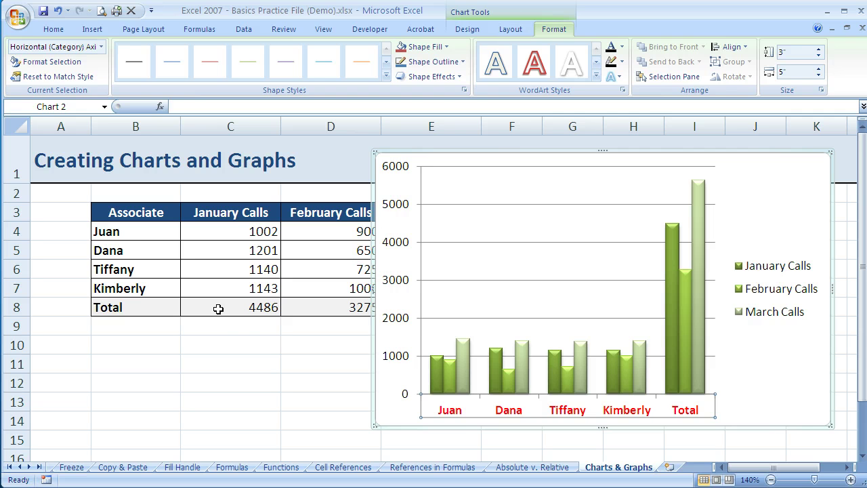
pyautogui.click(202, 339)
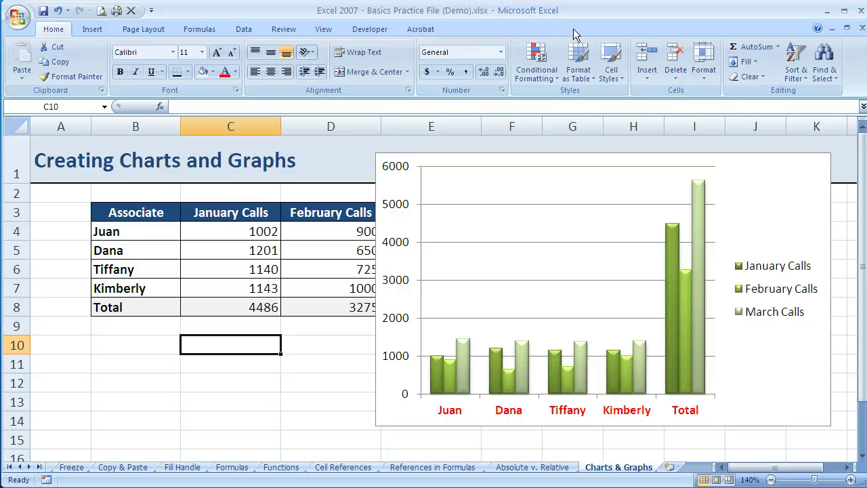
pyautogui.click(768, 364)
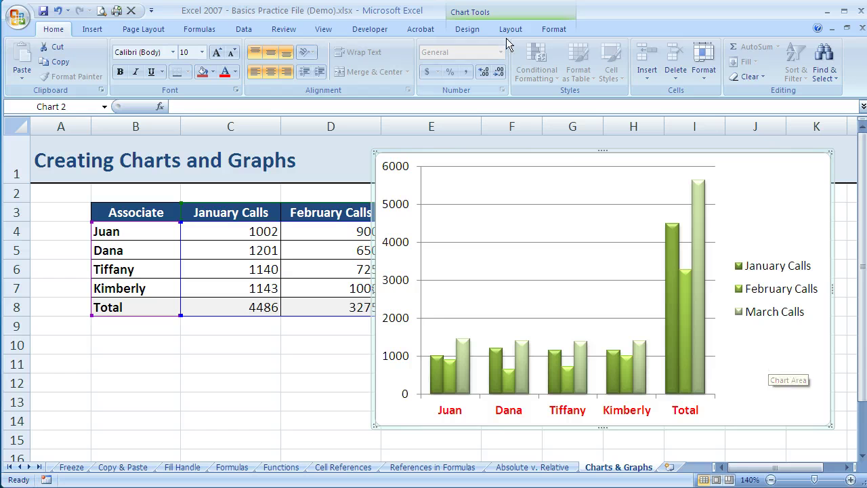
# Change the chart to the basic pie type showing January Calls per associate.
pyautogui.click(467, 30)
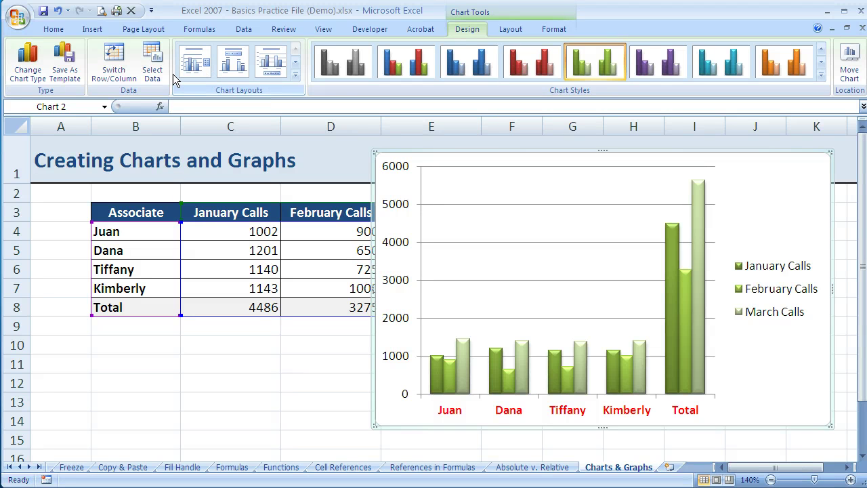
pyautogui.click(35, 68)
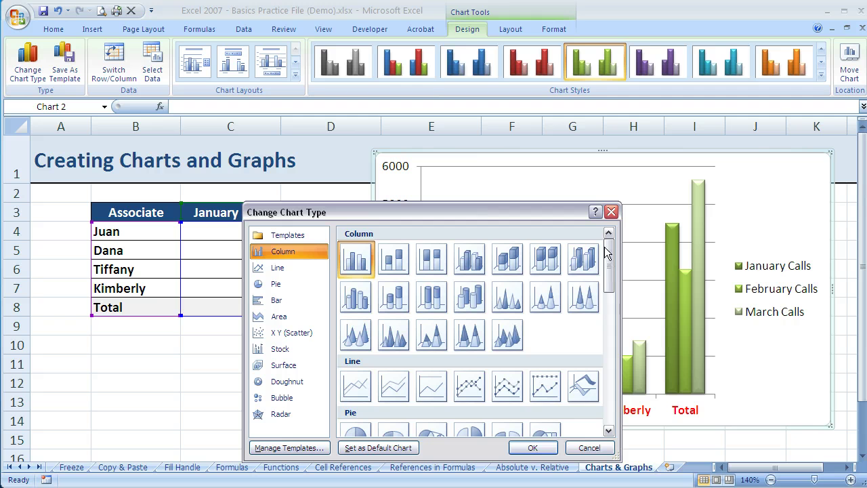
pyautogui.moveTo(607, 259); pyautogui.dragTo(606, 281)
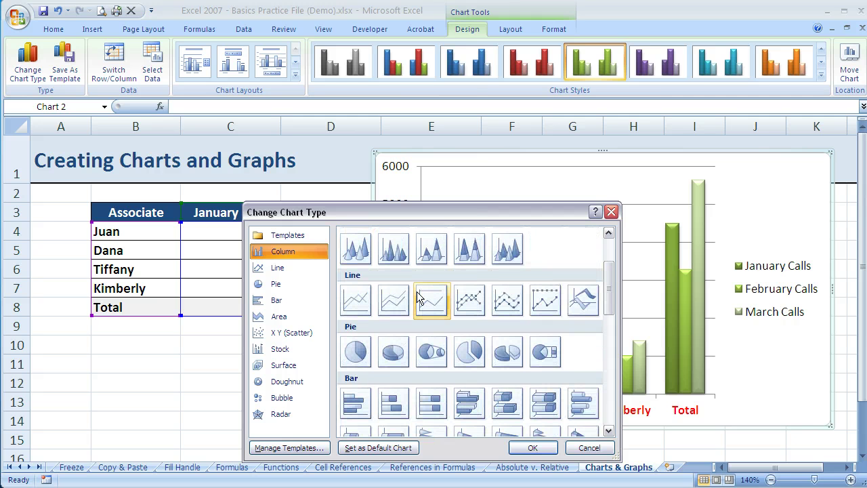
pyautogui.click(357, 350)
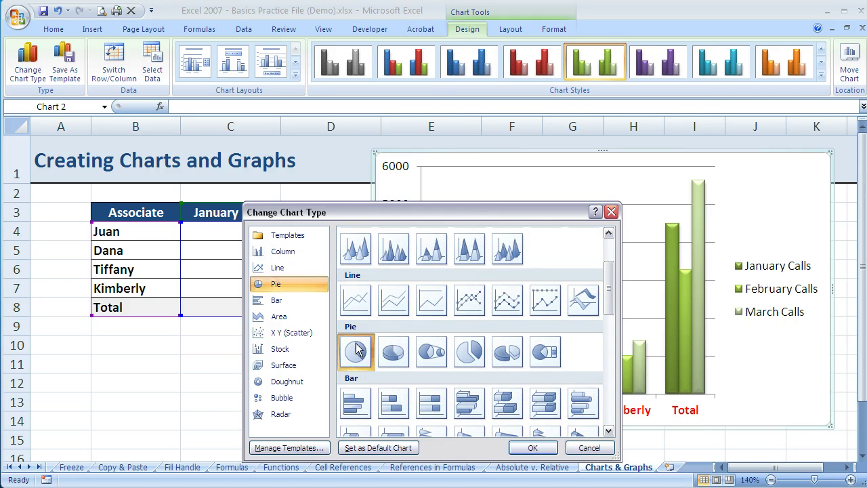
pyautogui.click(533, 450)
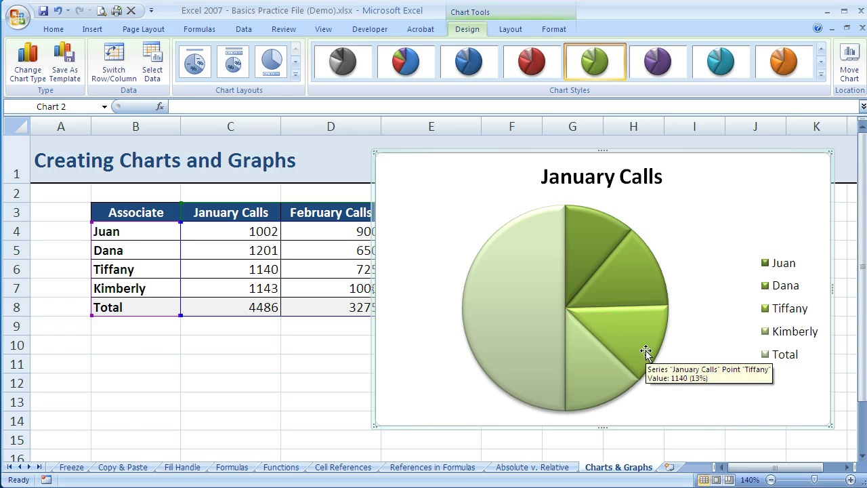
# Switch to the basic line chart and apply the second style for blue, red and green lines.
pyautogui.click(35, 68)
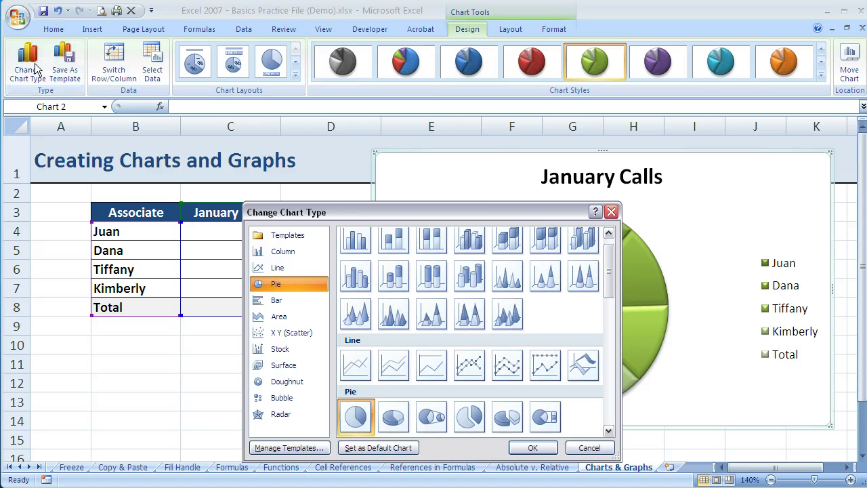
pyautogui.click(353, 375)
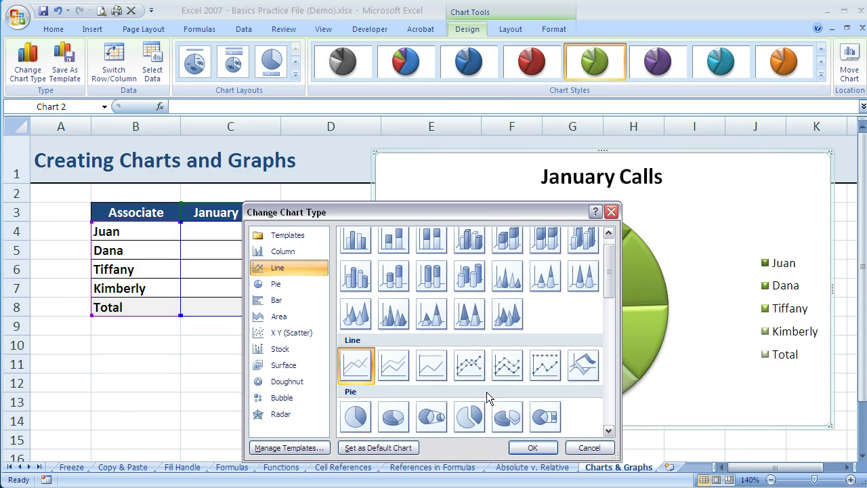
pyautogui.click(512, 446)
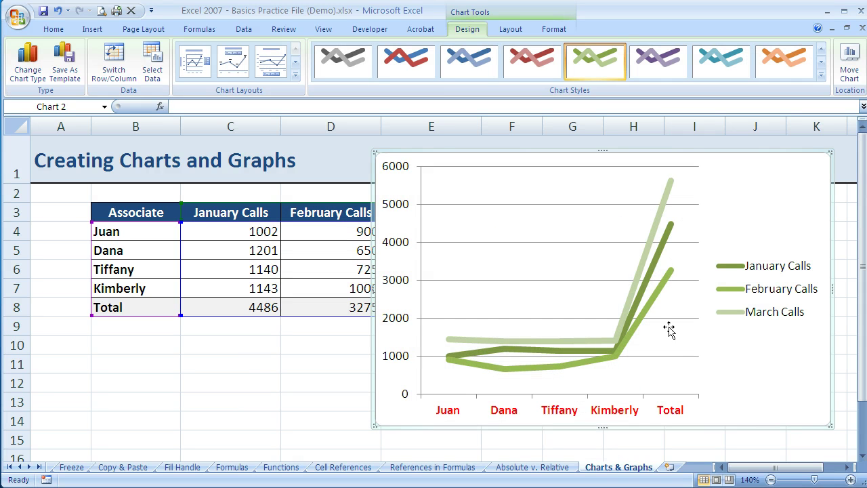
pyautogui.click(418, 70)
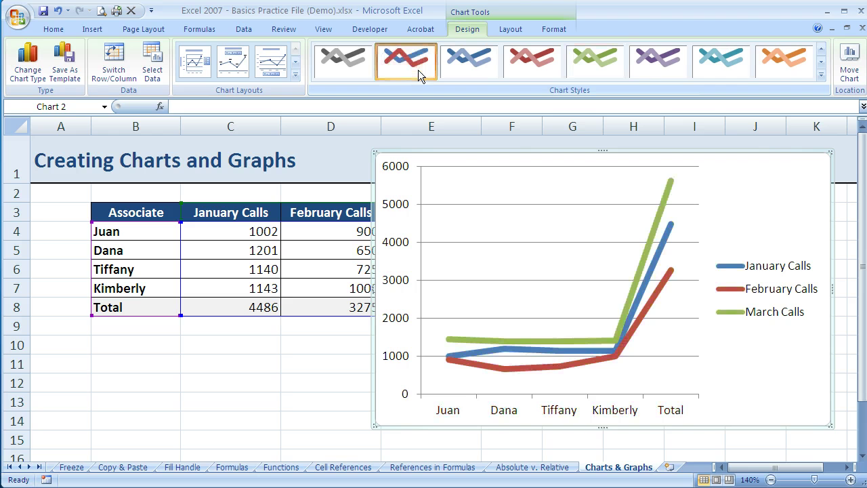